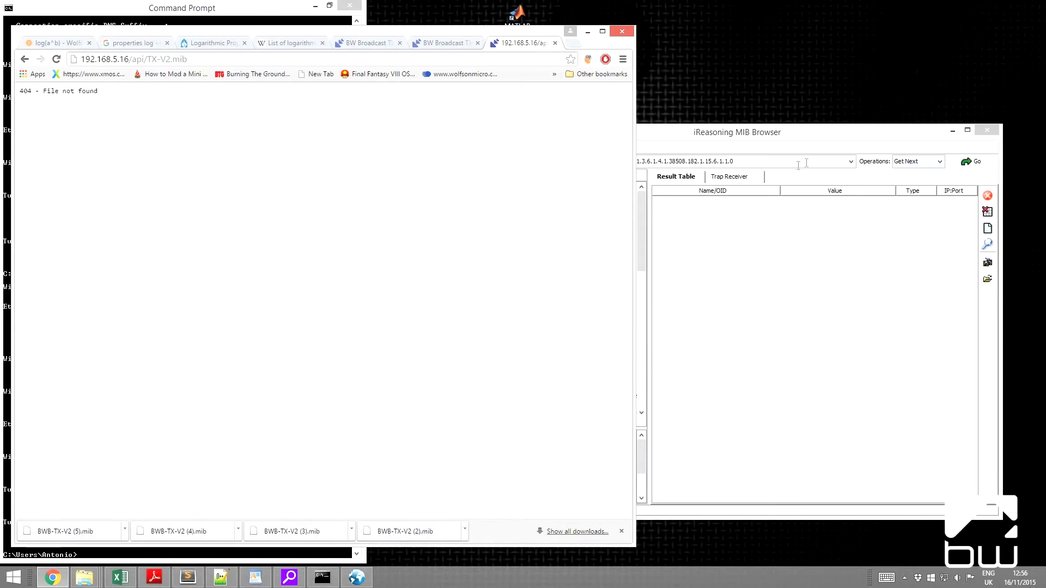
- Switch to the iReasoning MIB Browser and load the BWB-TX-V2.mib file
{"action": "left_click", "coordinate": [709, 138]}
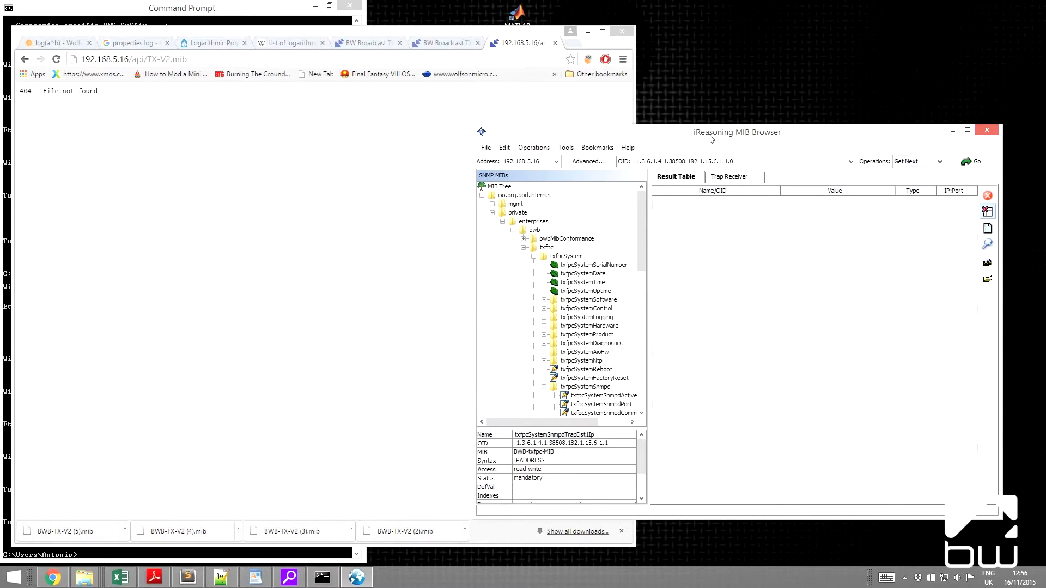
{"action": "left_click_drag", "start_coordinate": [709, 138], "coordinate": [666, 52]}
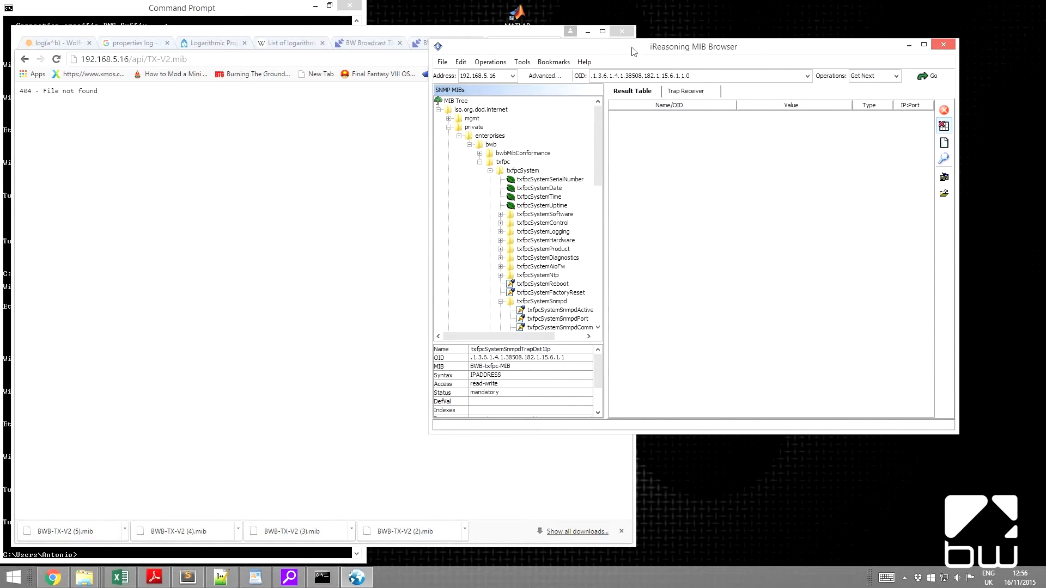
{"action": "left_click", "coordinate": [443, 62]}
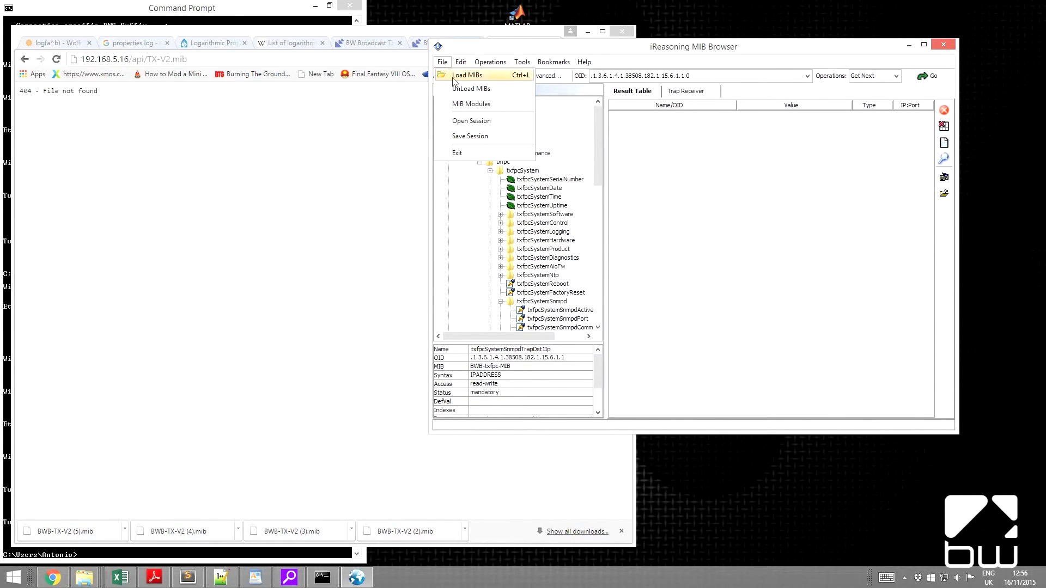
{"action": "left_click", "coordinate": [453, 76]}
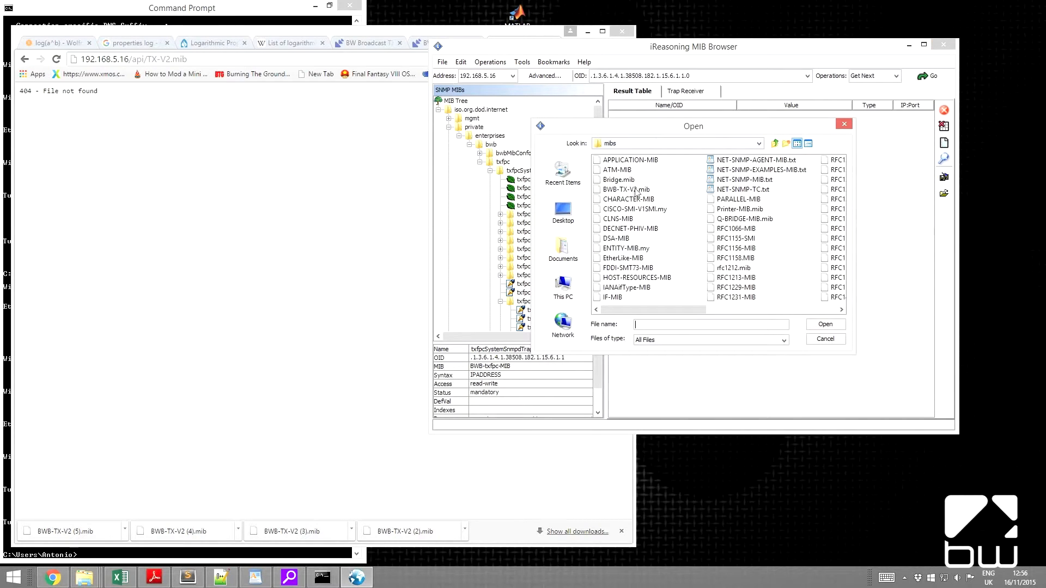
{"action": "left_click", "coordinate": [626, 189]}
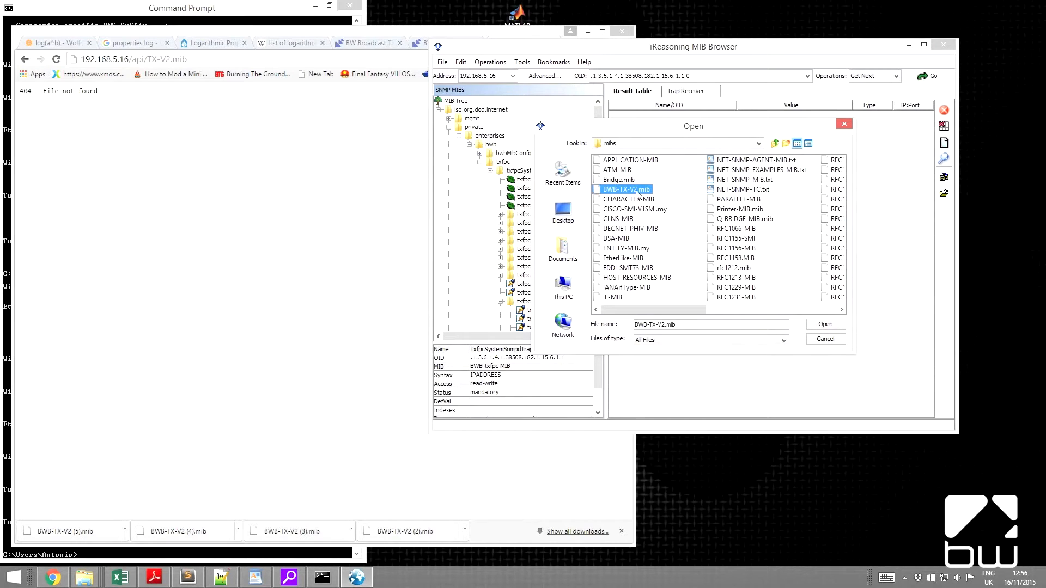
{"action": "left_click", "coordinate": [818, 325]}
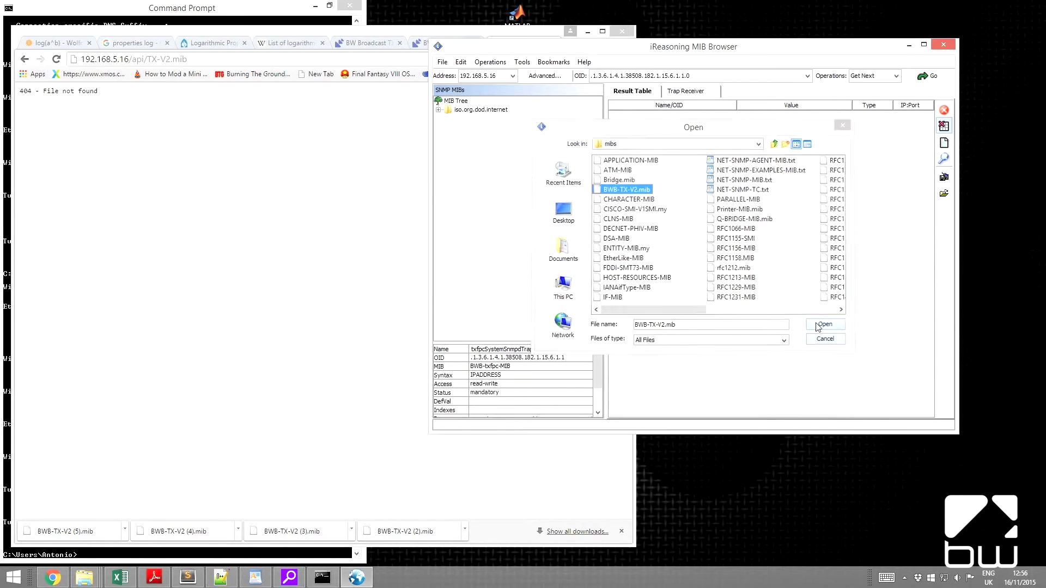
- Expand the MIB tree to show the SNMPv1 TRAPs entries and the txfpc branch under private, enterprises, bwb
{"action": "left_click", "coordinate": [438, 110]}
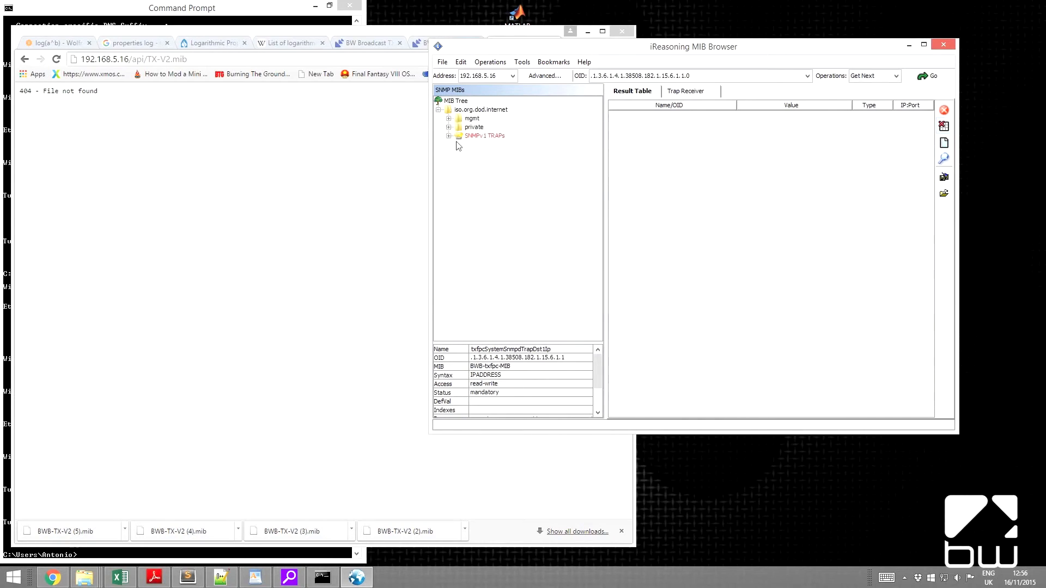
{"action": "left_click", "coordinate": [448, 136]}
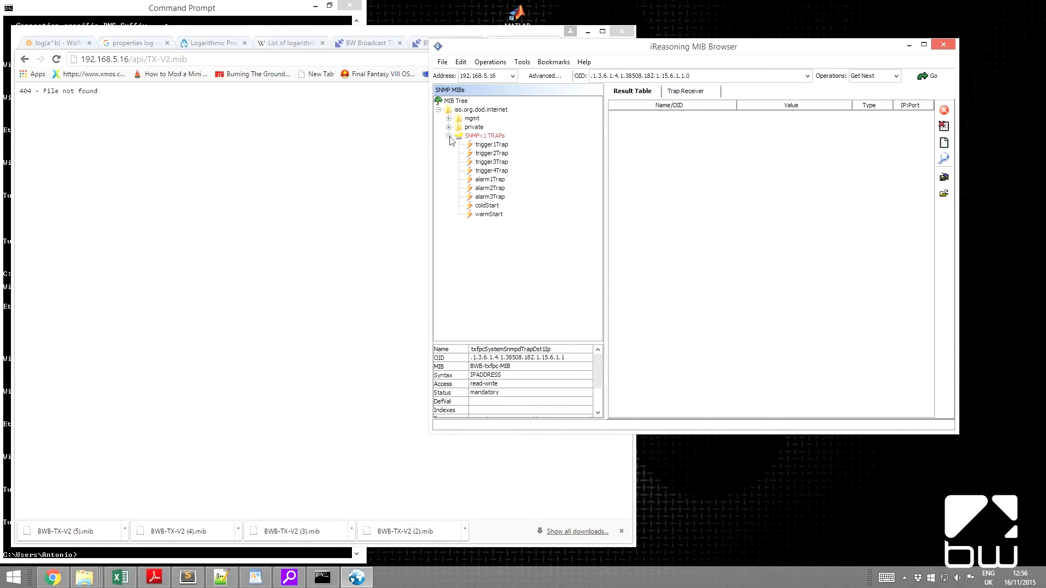
{"action": "left_click", "coordinate": [449, 128]}
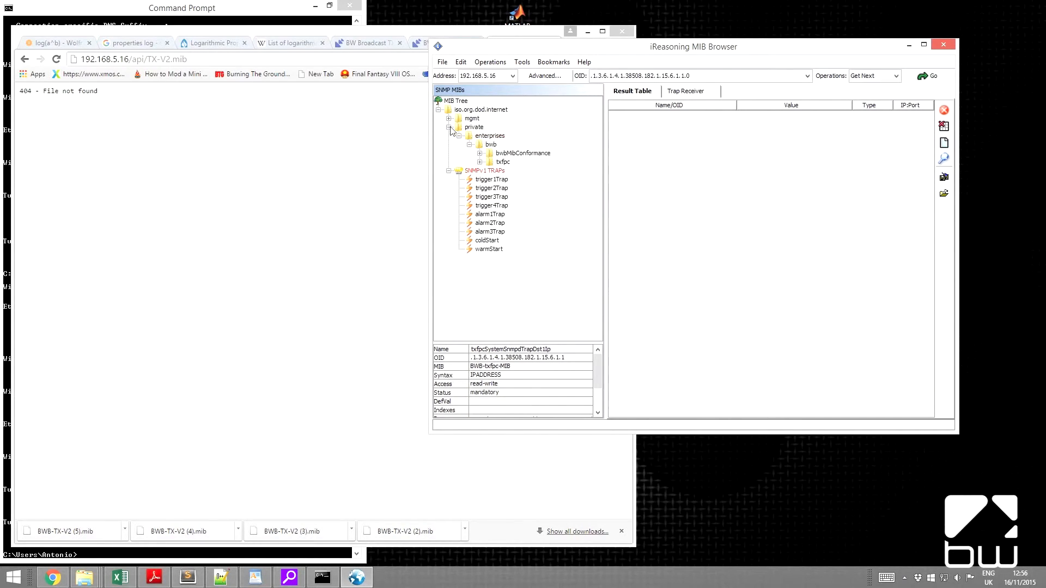
{"action": "left_click", "coordinate": [479, 162]}
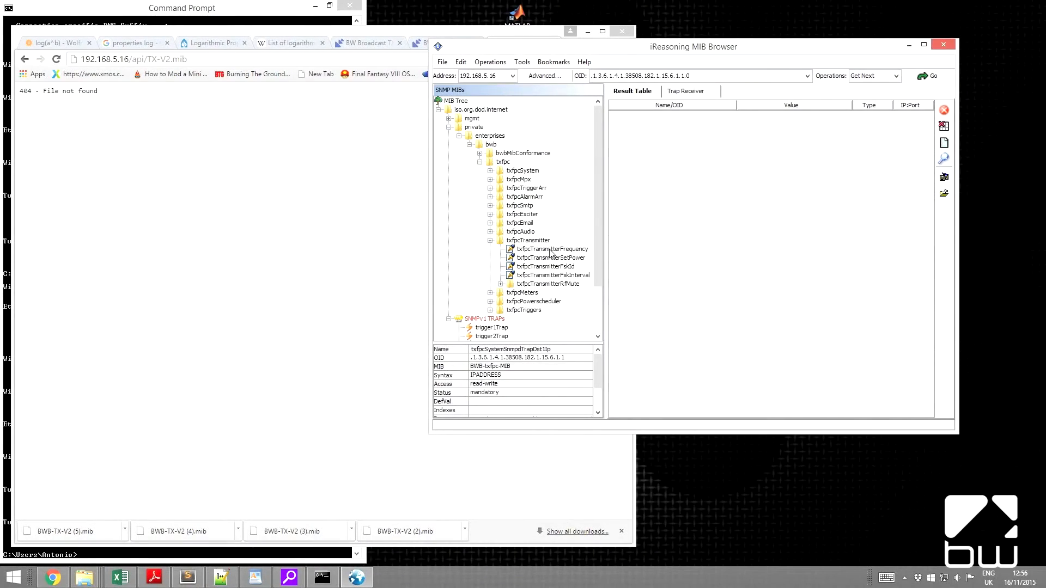
- Query txfpcTransmitterFrequency and txfpcTransmitterSetPower from the transmitter, and sort the result table by Name/OID
{"action": "left_click", "coordinate": [550, 251]}
{"action": "double_click", "coordinate": [550, 250]}
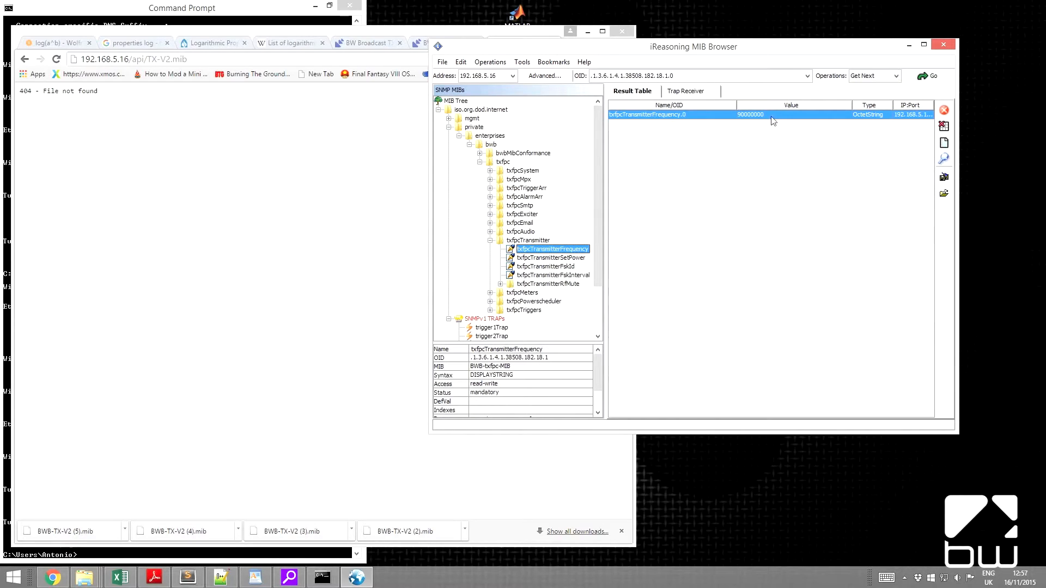
{"action": "double_click", "coordinate": [565, 258]}
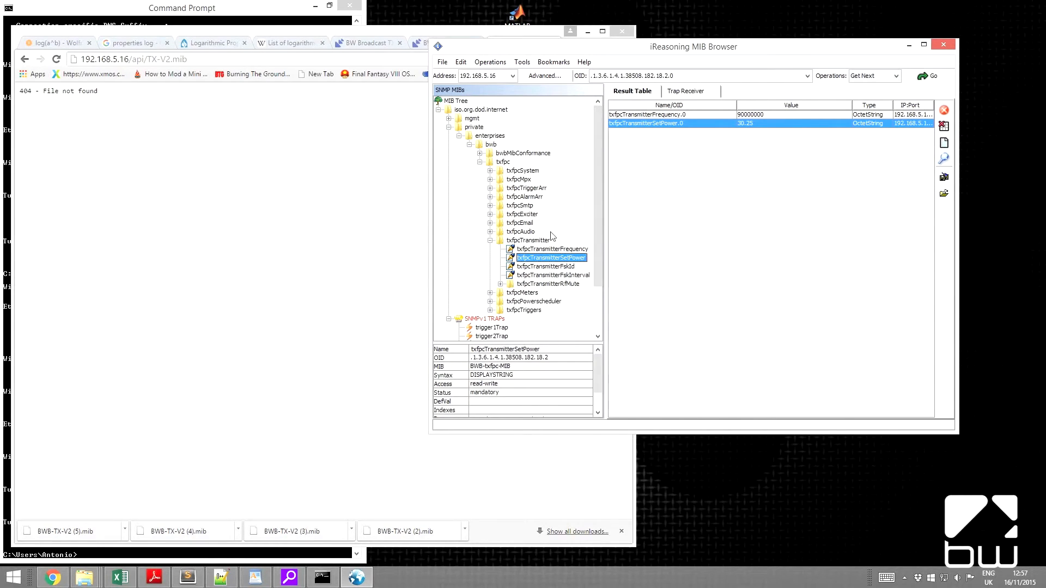
{"action": "left_click", "coordinate": [667, 116]}
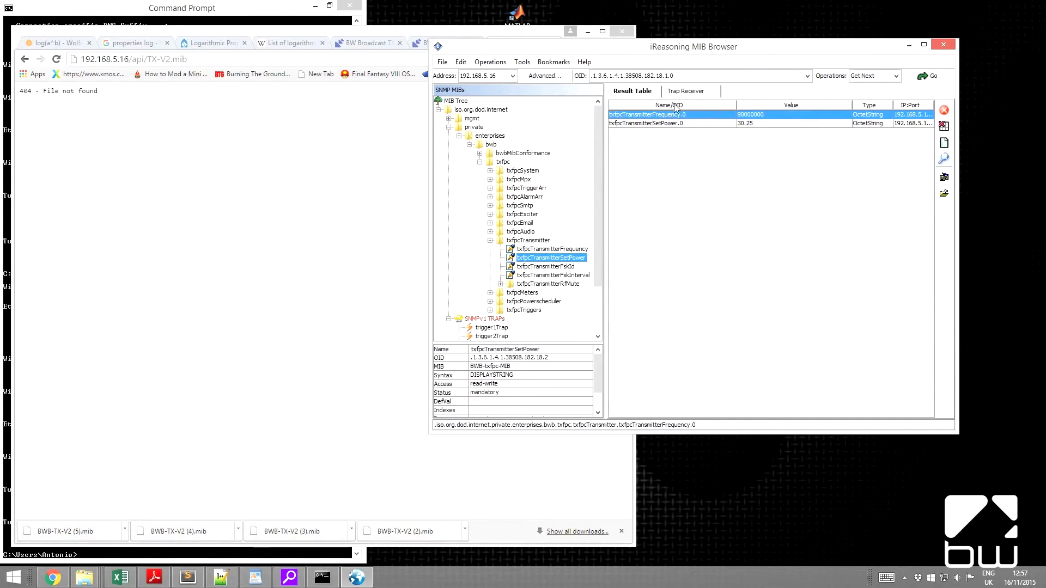
{"action": "left_click", "coordinate": [675, 106]}
{"action": "left_click", "coordinate": [669, 124]}
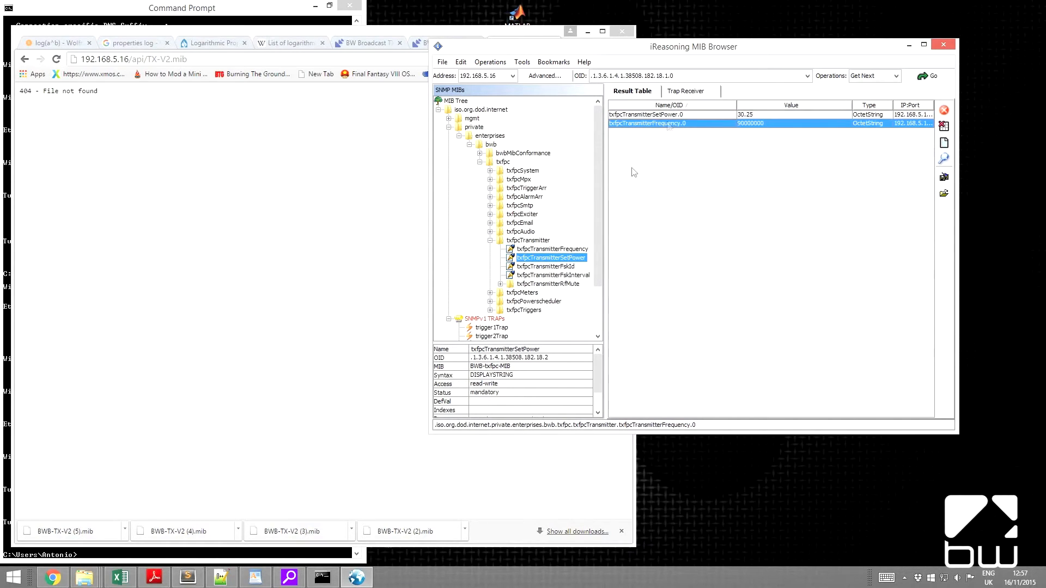
- Set txfpcTransmitterFrequency to 100M with an SNMP Set, and read the value back with Get
{"action": "right_click", "coordinate": [551, 251]}
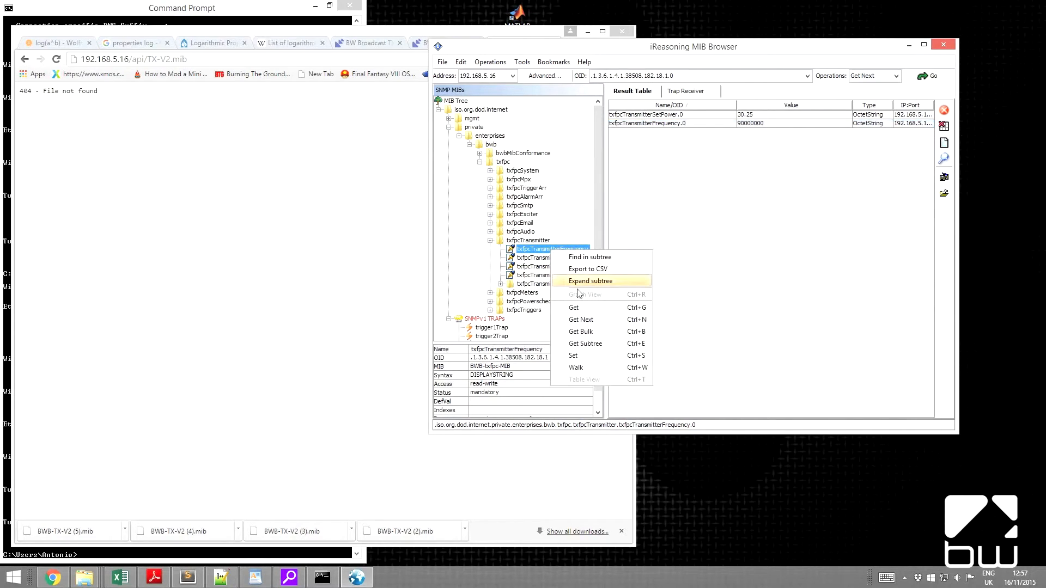
{"action": "left_click", "coordinate": [593, 360]}
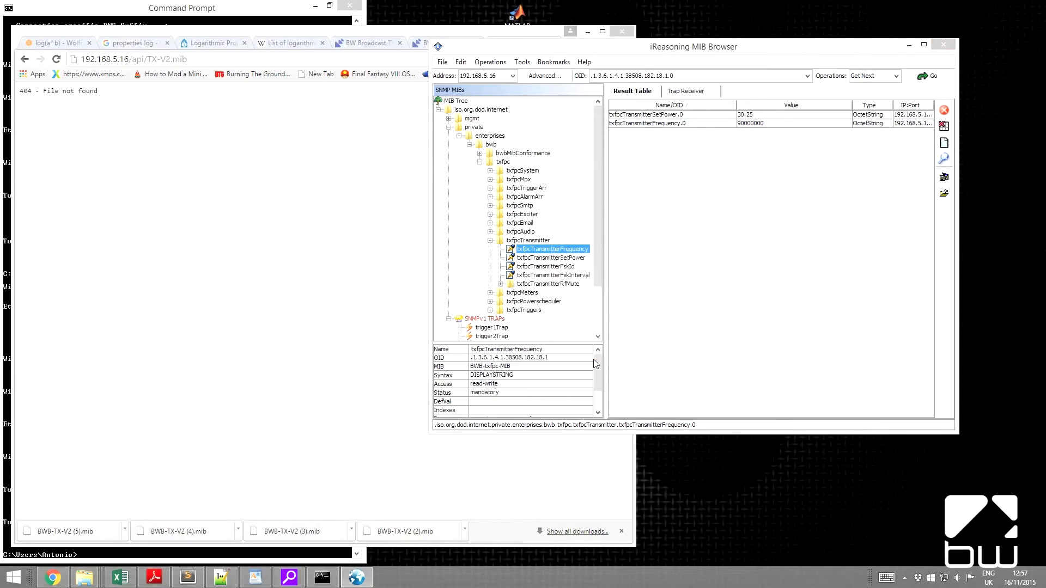
{"action": "left_click_drag", "start_coordinate": [653, 199], "coordinate": [747, 182]}
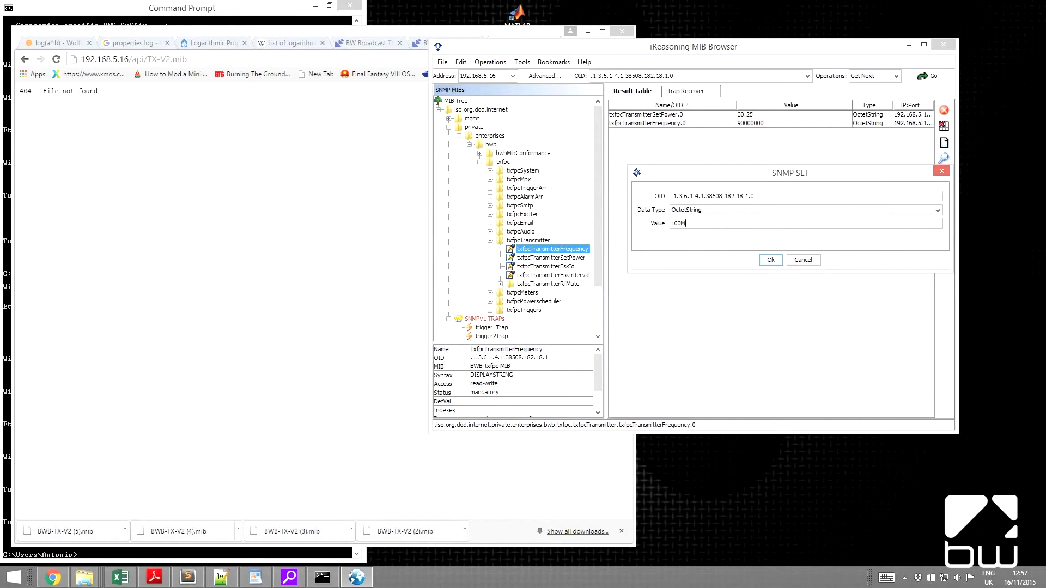
{"action": "left_click", "coordinate": [770, 261]}
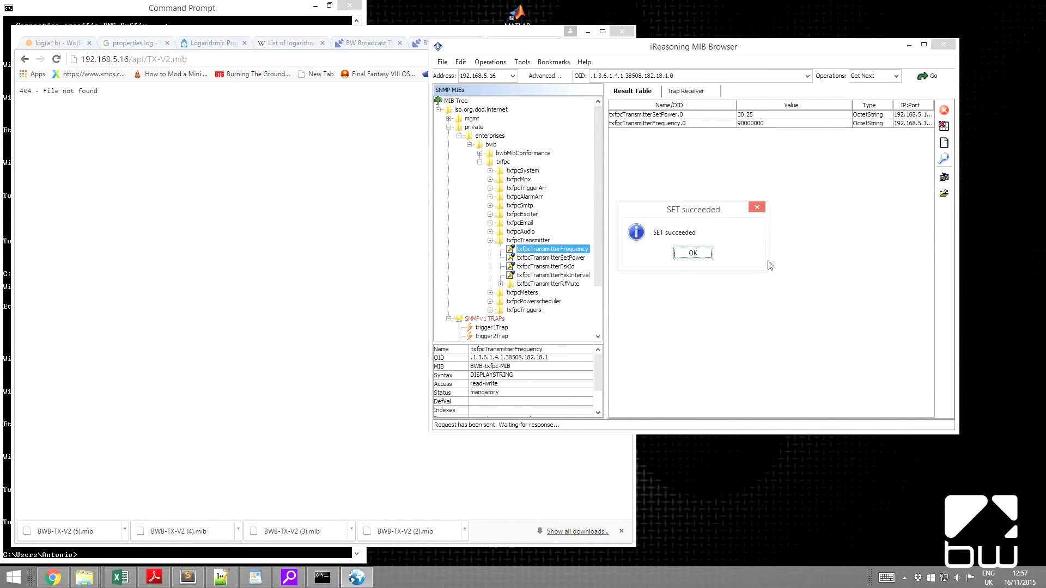
{"action": "left_click", "coordinate": [703, 257]}
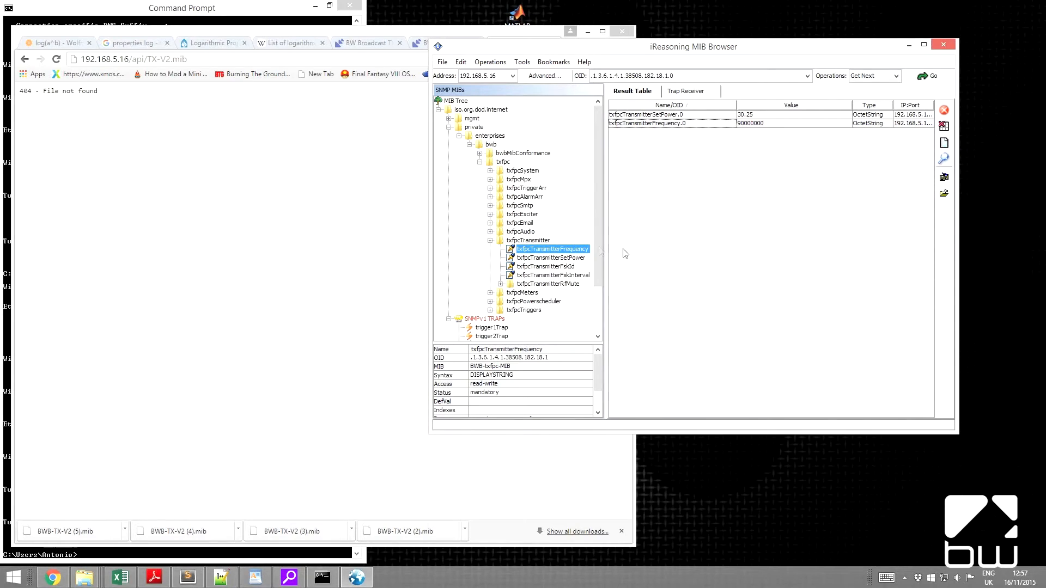
{"action": "right_click", "coordinate": [579, 252]}
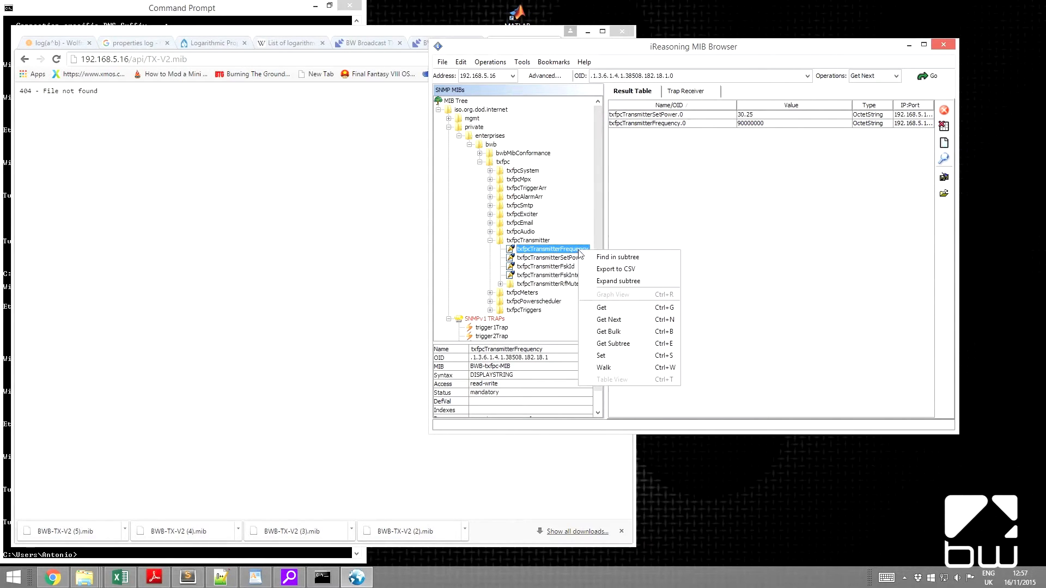
{"action": "left_click", "coordinate": [630, 308]}
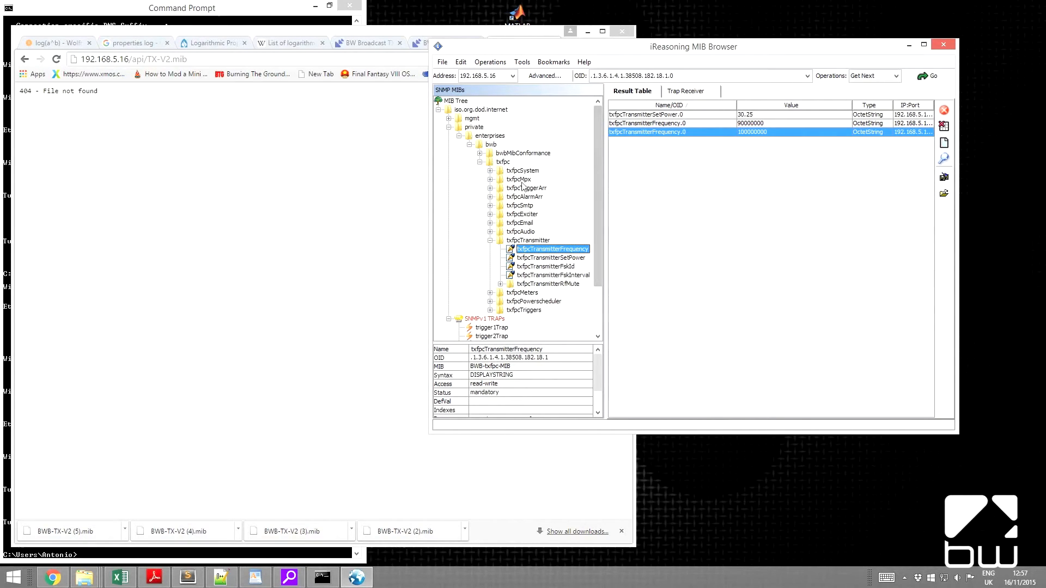
- Run a Walk from txfpcSystemSerialNumber in the txfpcSystem branch and look through the returned values
{"action": "left_click", "coordinate": [489, 171]}
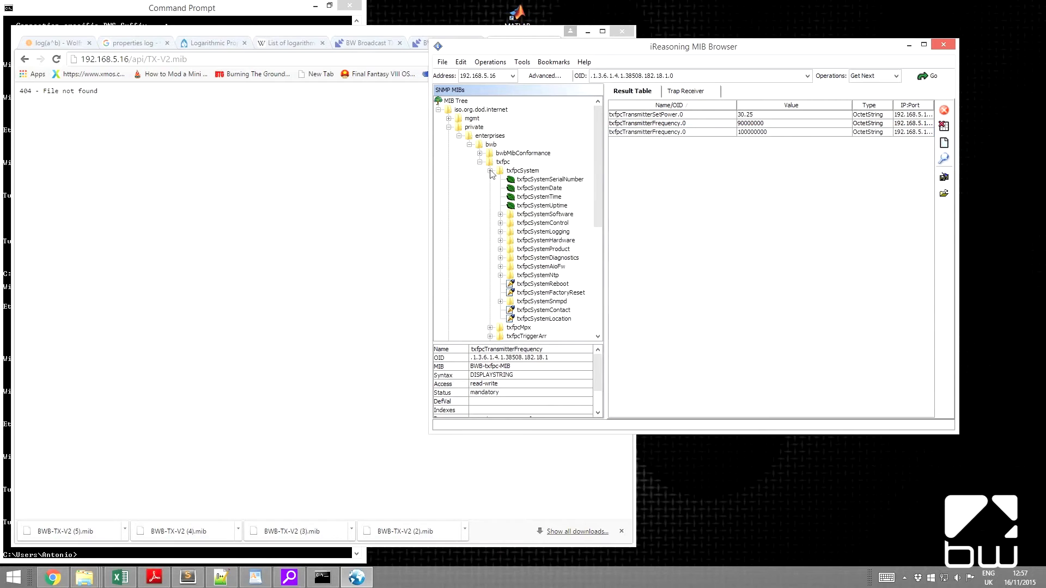
{"action": "left_click", "coordinate": [530, 182]}
{"action": "right_click", "coordinate": [530, 182]}
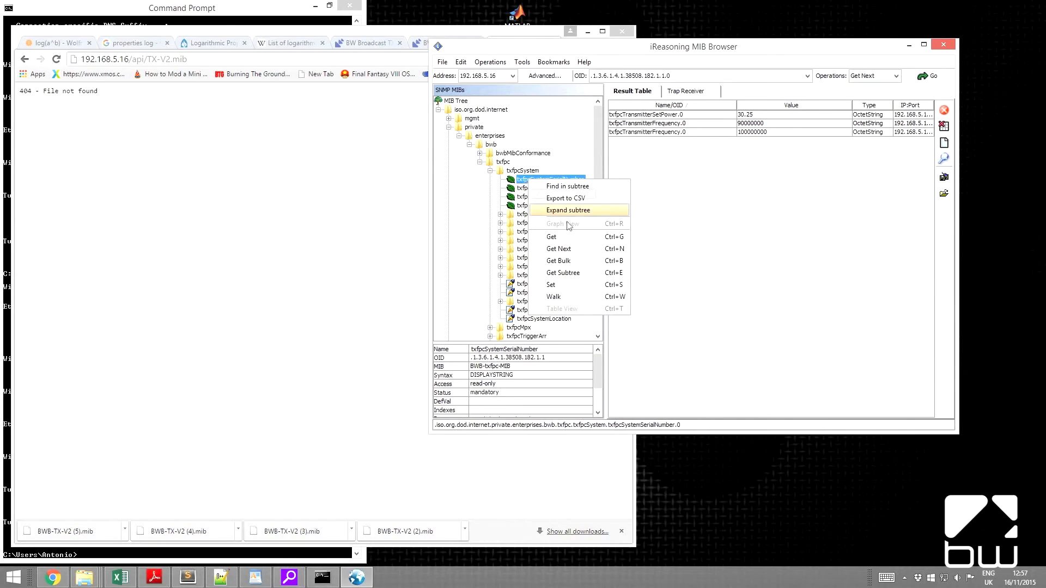
{"action": "left_click", "coordinate": [574, 297]}
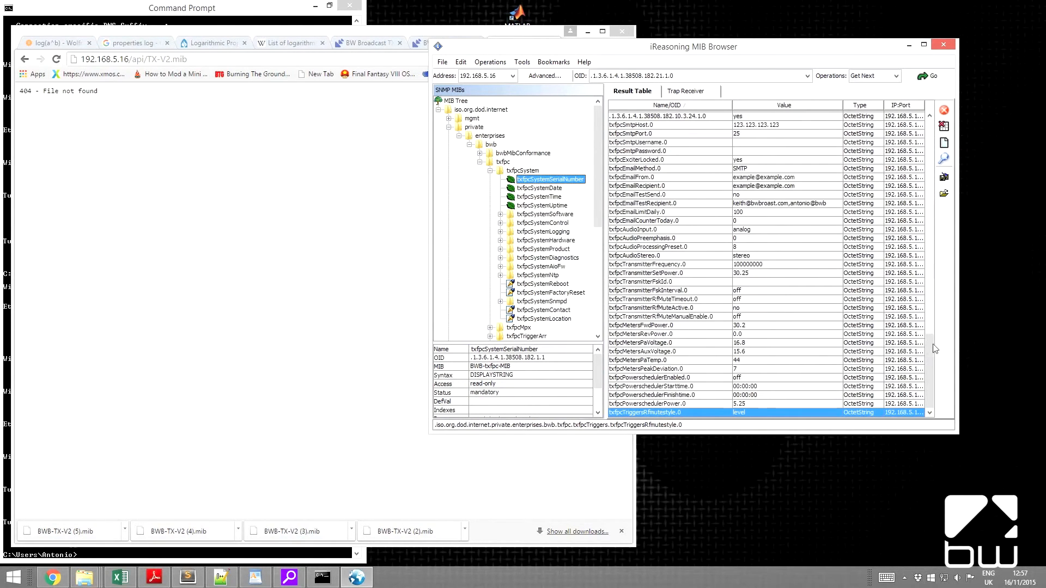
{"action": "left_click_drag", "start_coordinate": [924, 348], "coordinate": [985, 364]}
{"action": "left_click_drag", "start_coordinate": [927, 347], "coordinate": [899, 135]}
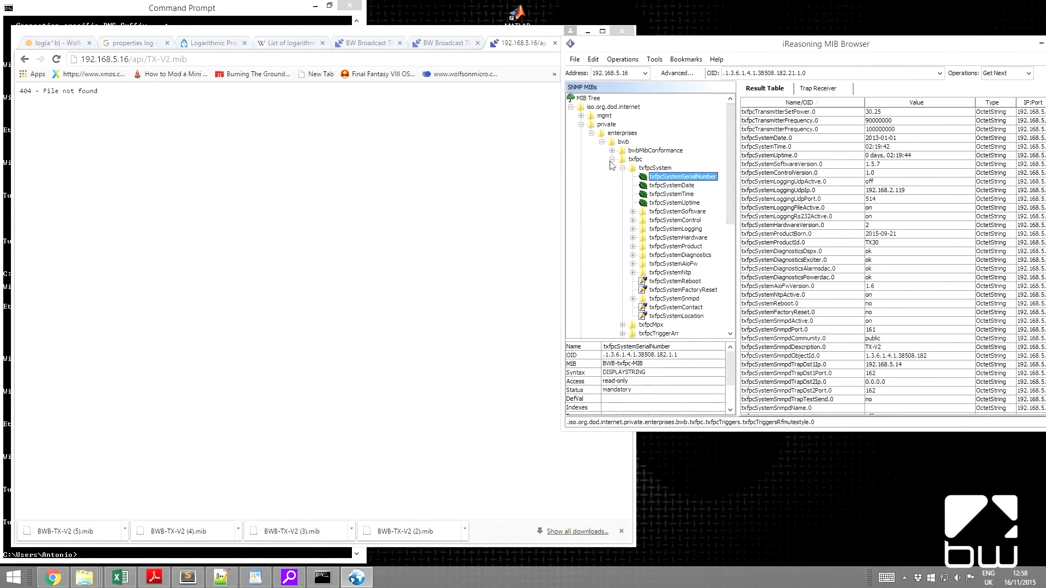
- Collapse the txfpc branch in the MIB tree and open the Trap Receiver
{"action": "left_click", "coordinate": [612, 159]}
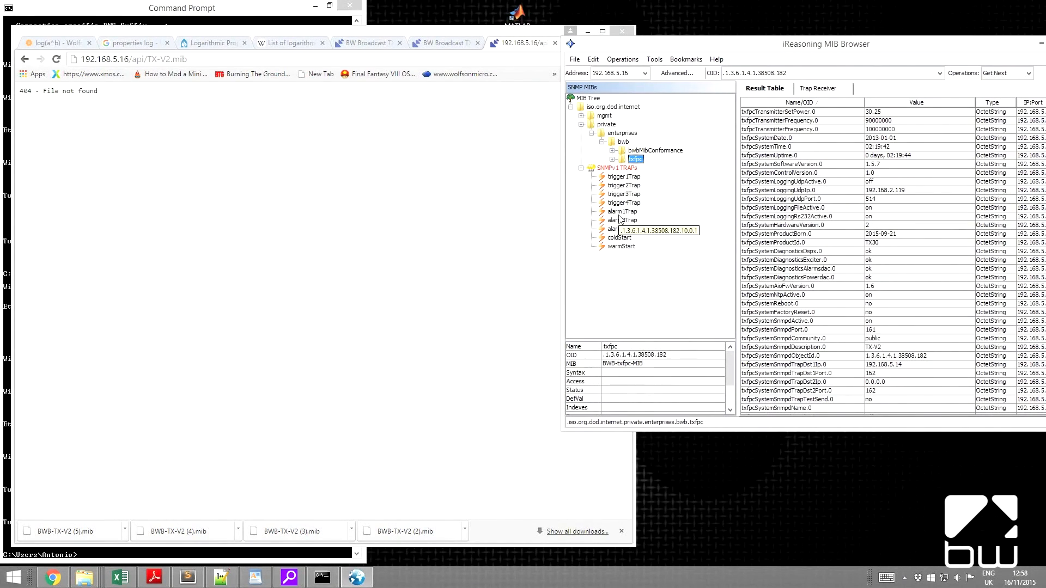
{"action": "left_click", "coordinate": [654, 59]}
{"action": "left_click", "coordinate": [667, 72]}
{"action": "left_click_drag", "start_coordinate": [708, 44], "coordinate": [682, 40]}
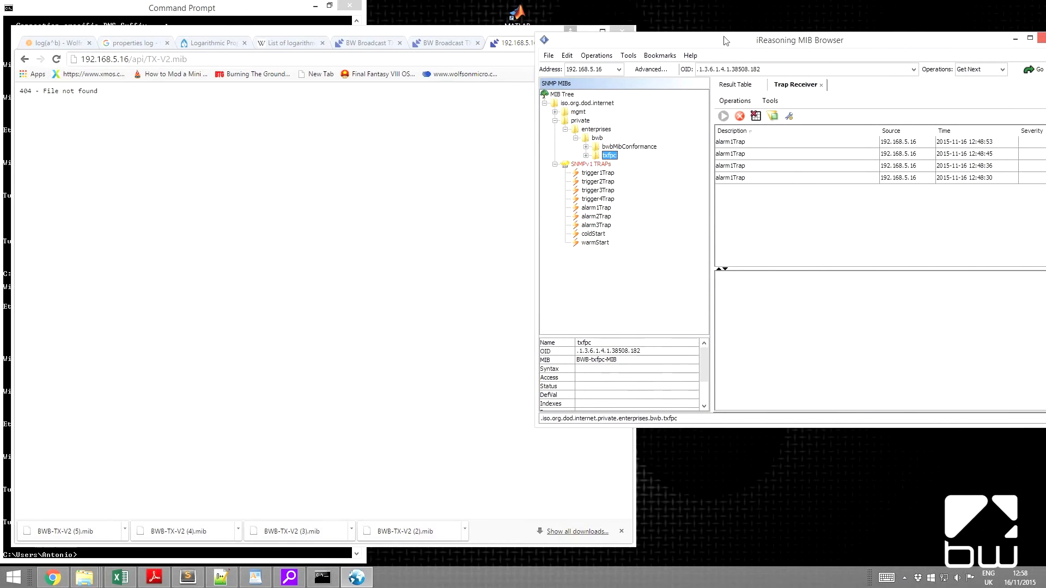
- Bring up the transmitter's BW Broadcast page in Chrome and clear the old traps from the MIB Browser's Trap Receiver
{"action": "left_click", "coordinate": [420, 40]}
{"action": "left_click_drag", "start_coordinate": [626, 276], "coordinate": [626, 243]}
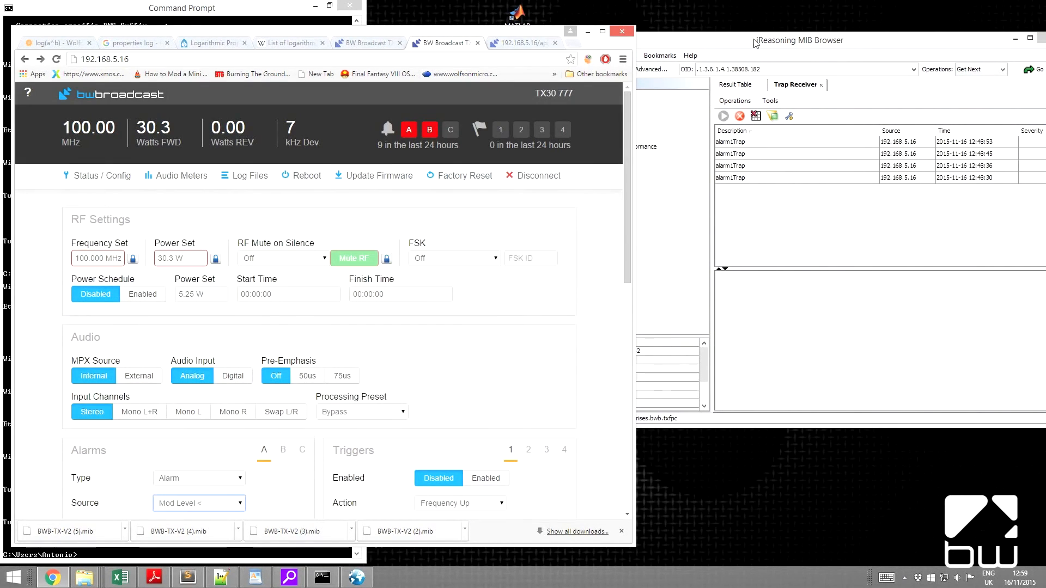
{"action": "left_click_drag", "start_coordinate": [755, 41], "coordinate": [661, 38]}
{"action": "left_click", "coordinate": [661, 113]}
{"action": "left_click_drag", "start_coordinate": [515, 39], "coordinate": [569, 50]}
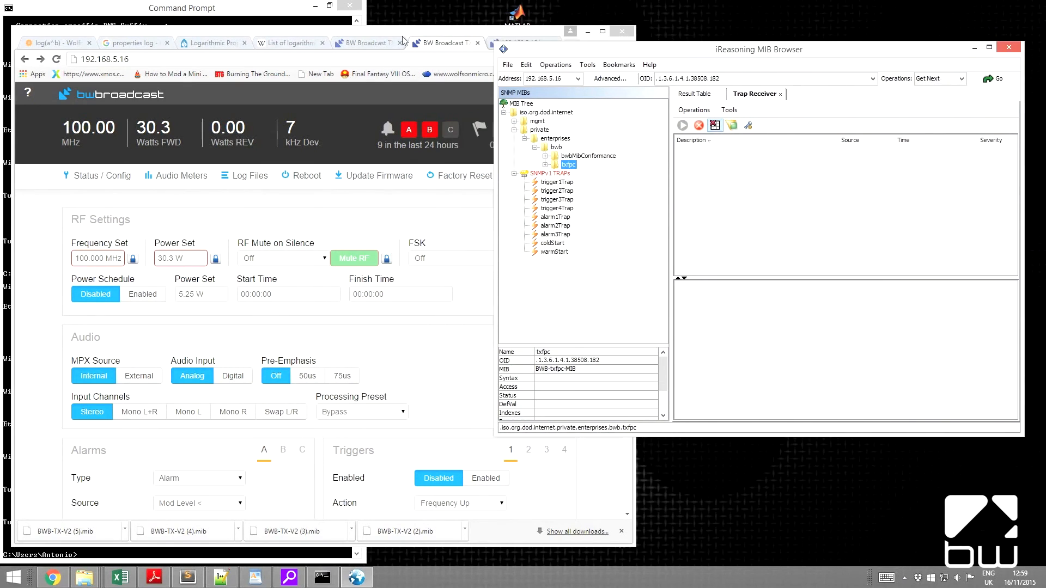
- Set the source of alarm A to Off on the transmitter's web page
{"action": "left_click_drag", "start_coordinate": [366, 31], "coordinate": [365, 6]}
{"action": "scroll", "coordinate": [240, 360], "scroll_direction": "down", "scroll_amount": 2}
{"action": "left_click", "coordinate": [240, 365]}
{"action": "left_click", "coordinate": [227, 378]}
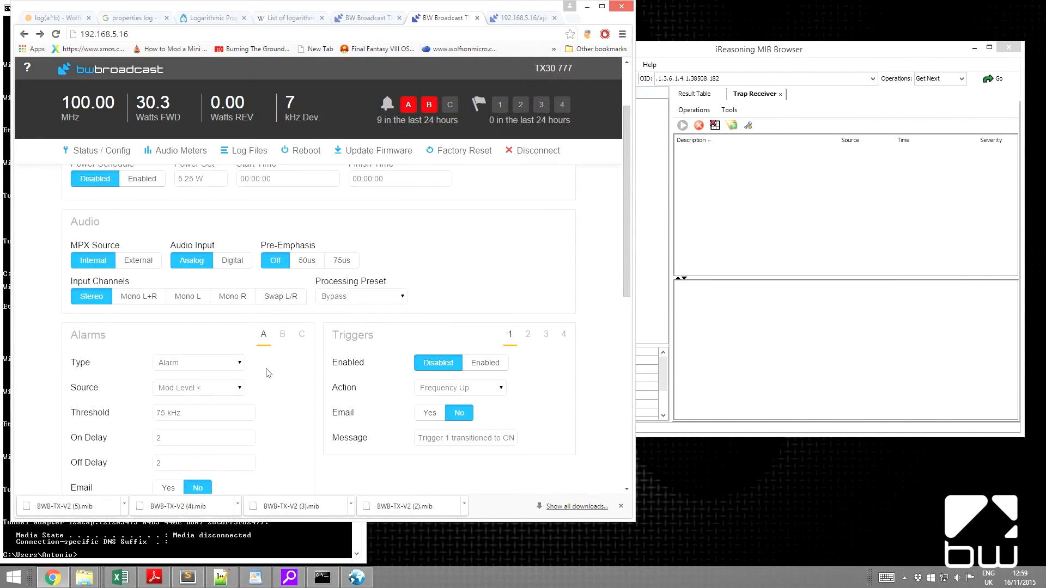
{"action": "left_click", "coordinate": [229, 387]}
{"action": "left_click", "coordinate": [225, 406]}
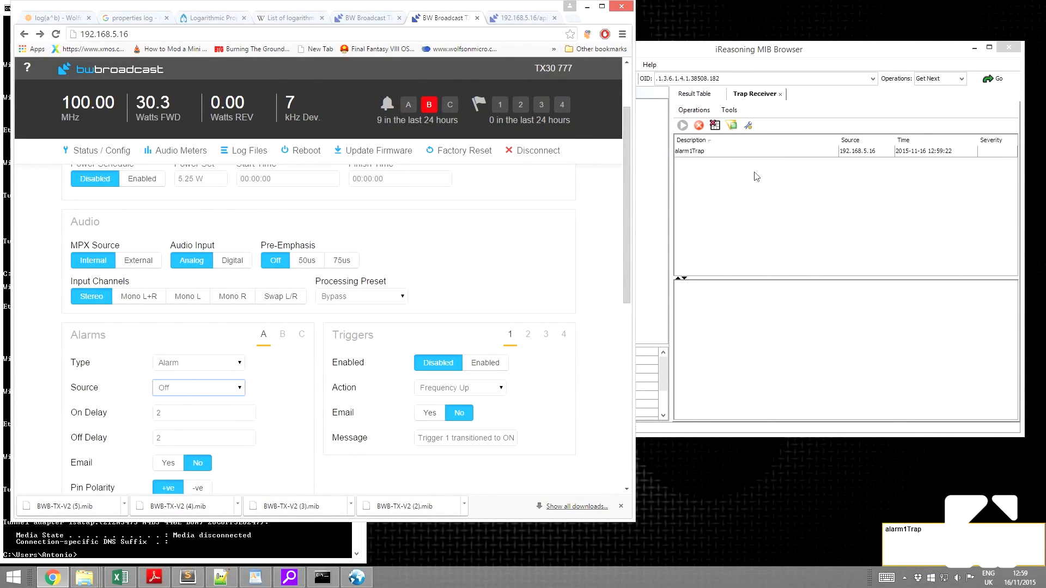
- Set the source of alarm A to Mod Level < and check the received traps in the MIB Browser
{"action": "left_click", "coordinate": [225, 391]}
{"action": "left_click", "coordinate": [212, 412]}
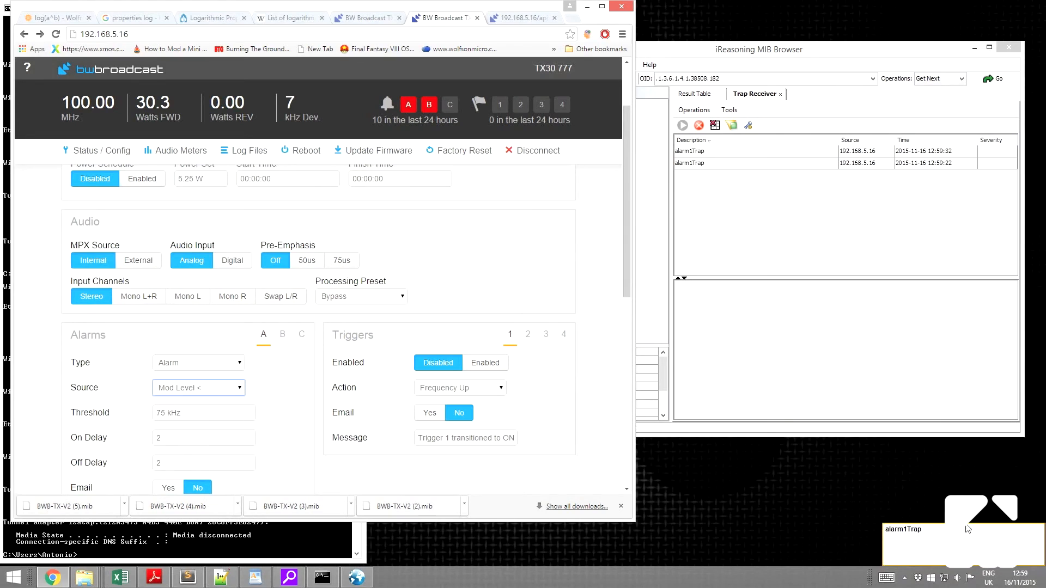
{"action": "left_click", "coordinate": [846, 245]}
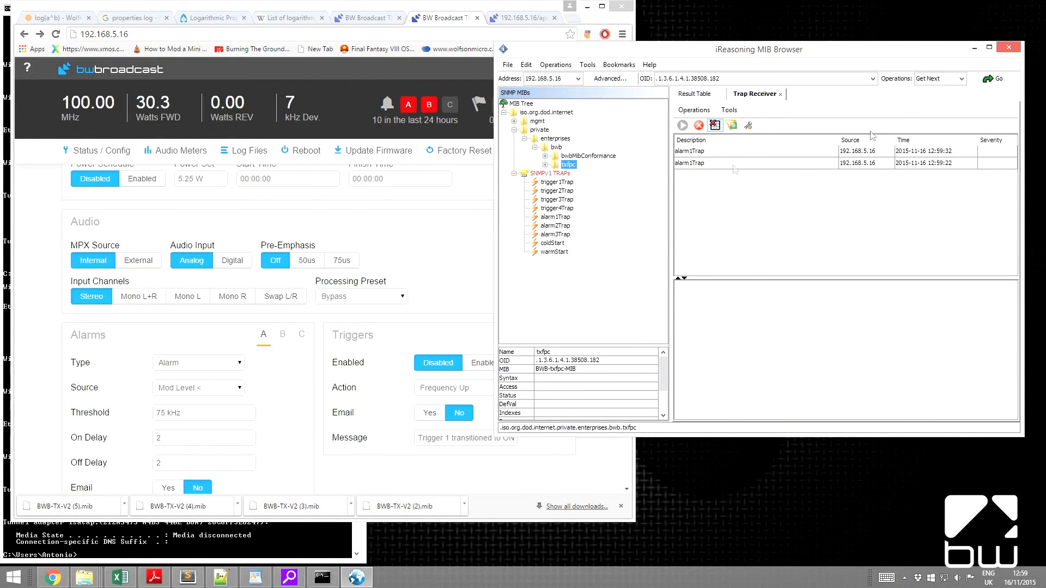
- Switch the source of alarm B to Off and back to Mod Level < to trigger its traps
{"action": "left_click", "coordinate": [282, 334]}
{"action": "left_click", "coordinate": [235, 388]}
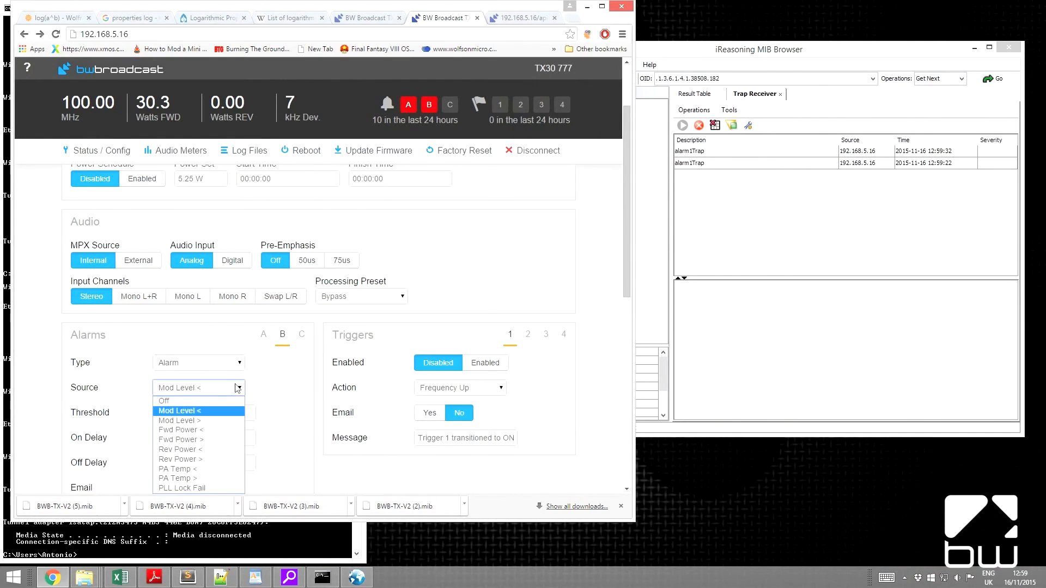
{"action": "left_click", "coordinate": [228, 403]}
{"action": "left_click", "coordinate": [236, 389]}
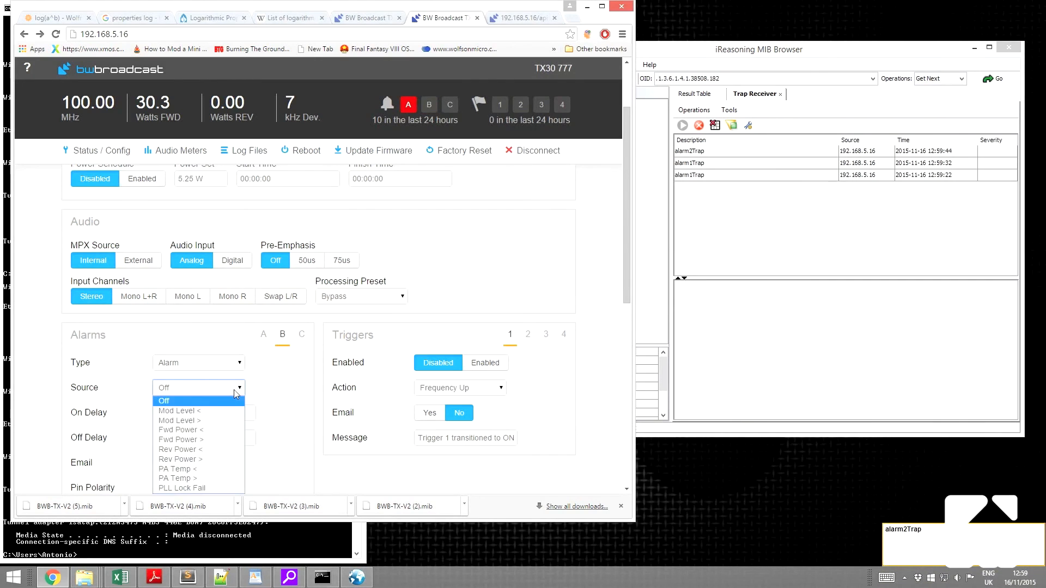
{"action": "left_click", "coordinate": [221, 408]}
- Collapse the SNMPv1 TRAPs, bwb and private branches in the MIB Browser's tree
{"action": "left_click_drag", "start_coordinate": [780, 50], "coordinate": [818, 54]}
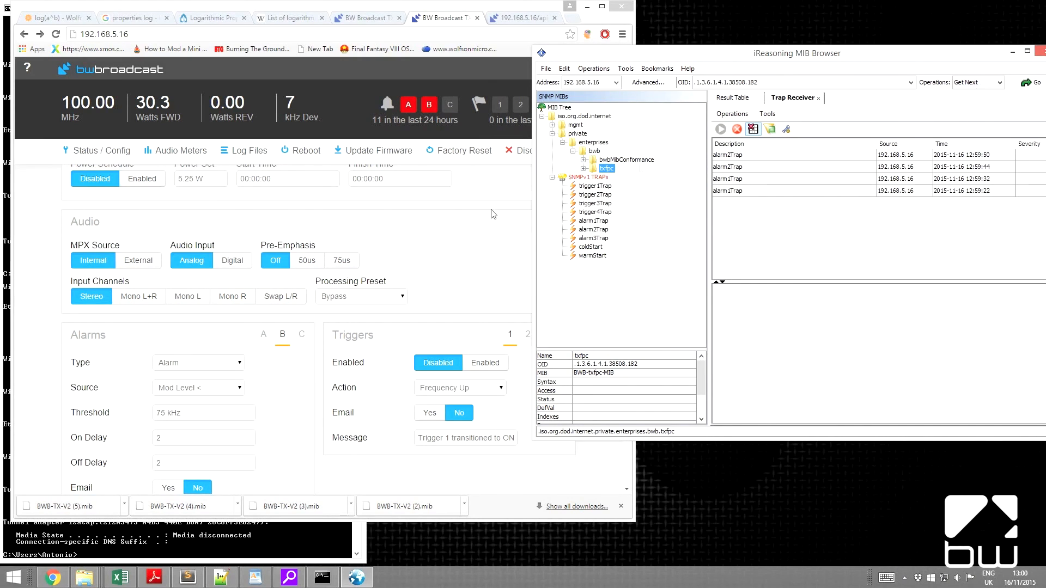
{"action": "left_click", "coordinate": [551, 177]}
{"action": "left_click", "coordinate": [572, 151]}
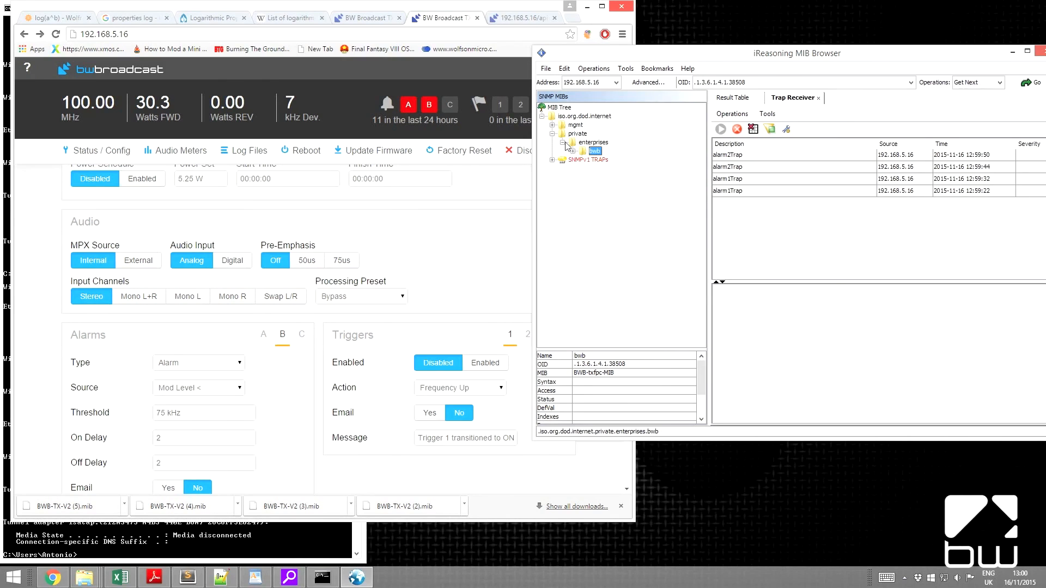
{"action": "left_click", "coordinate": [553, 134]}
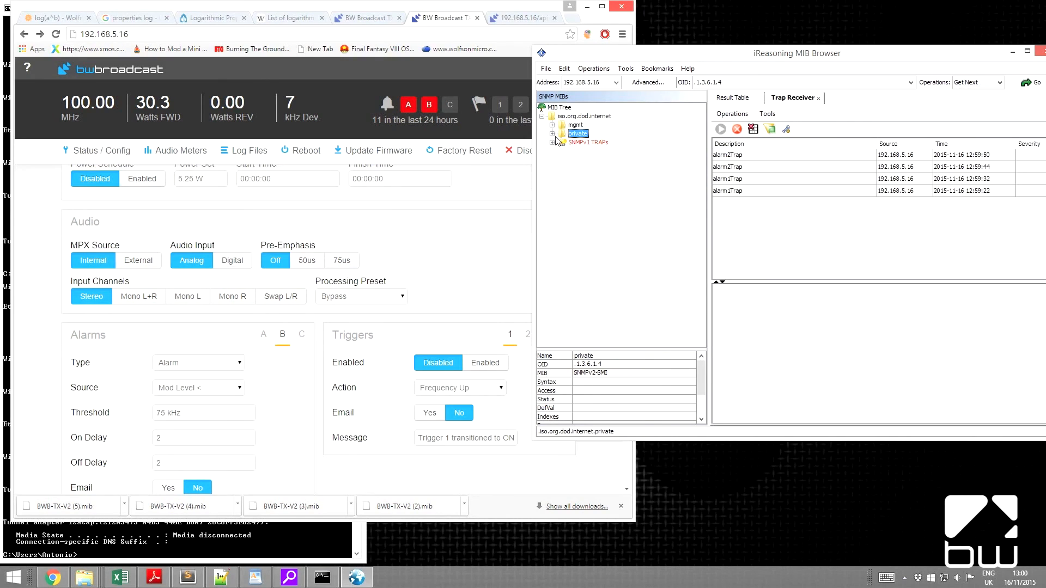